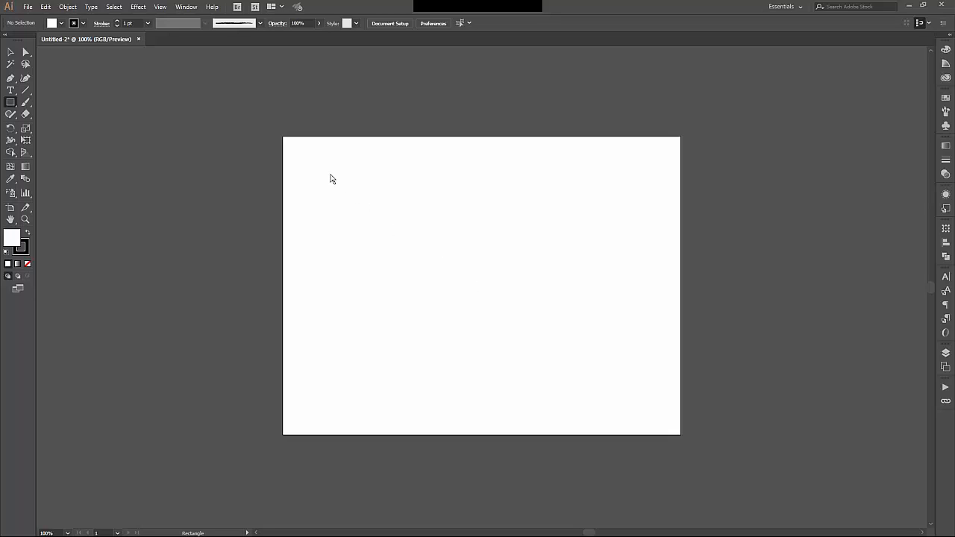
Step: Draw a square of about 203 px in the upper-left part of the artboard and fill it with red
drag(330, 174, 431, 274)
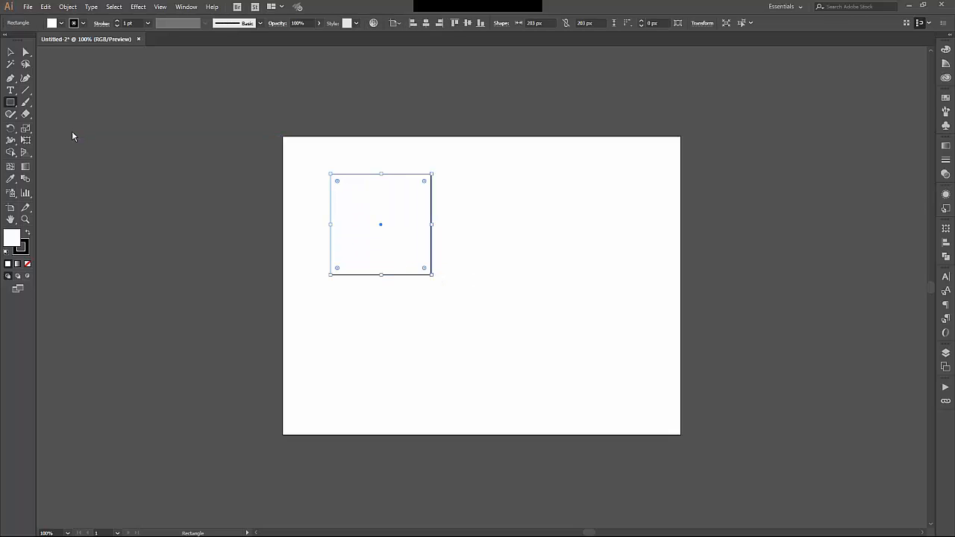
click(945, 96)
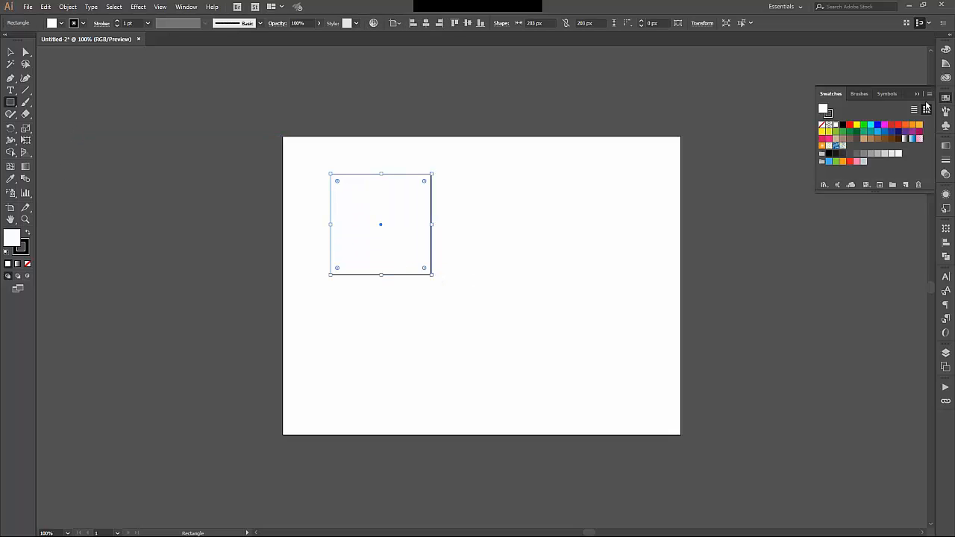
click(851, 126)
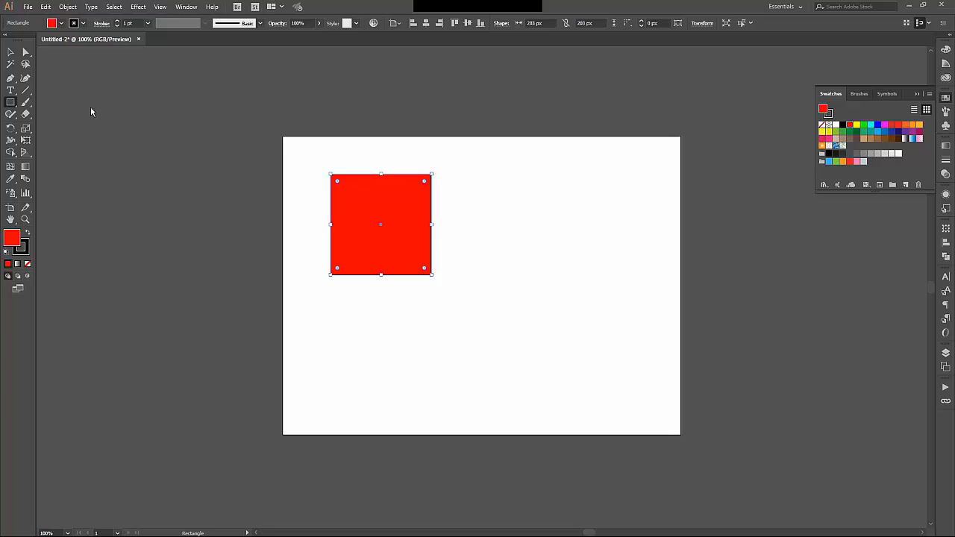
Step: Draw a circle about 123 px wide to the right of the red square and fill it with blue
drag(16, 107, 41, 125)
drag(553, 203, 614, 265)
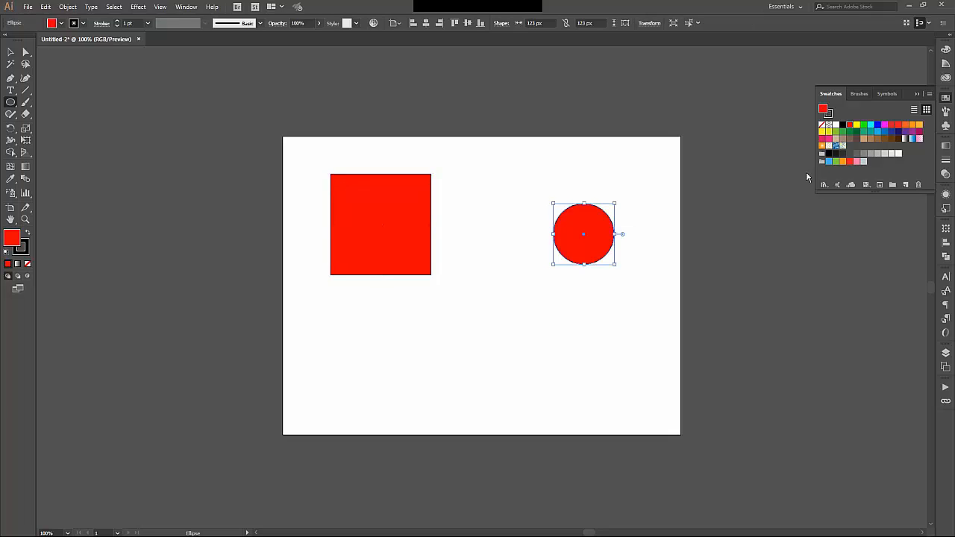
click(878, 124)
key(v)
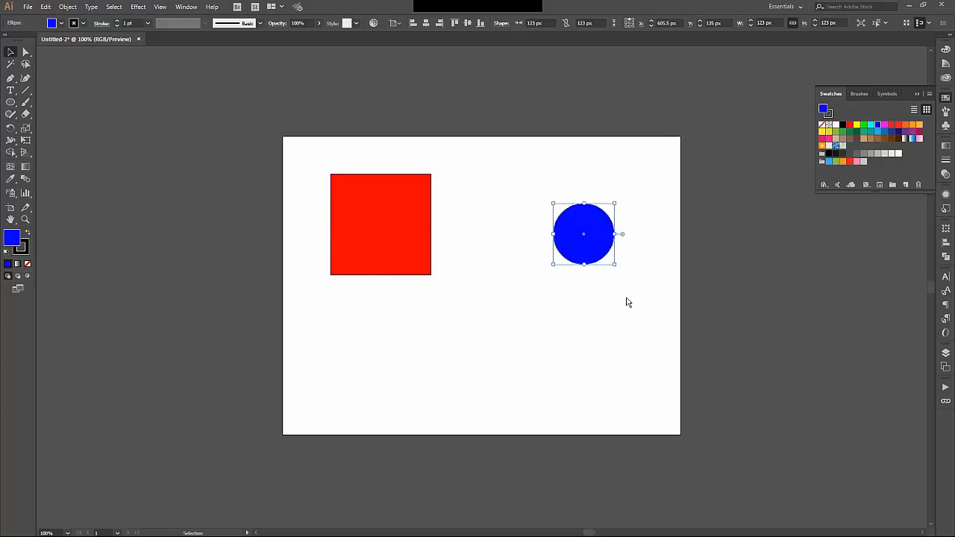
click(627, 299)
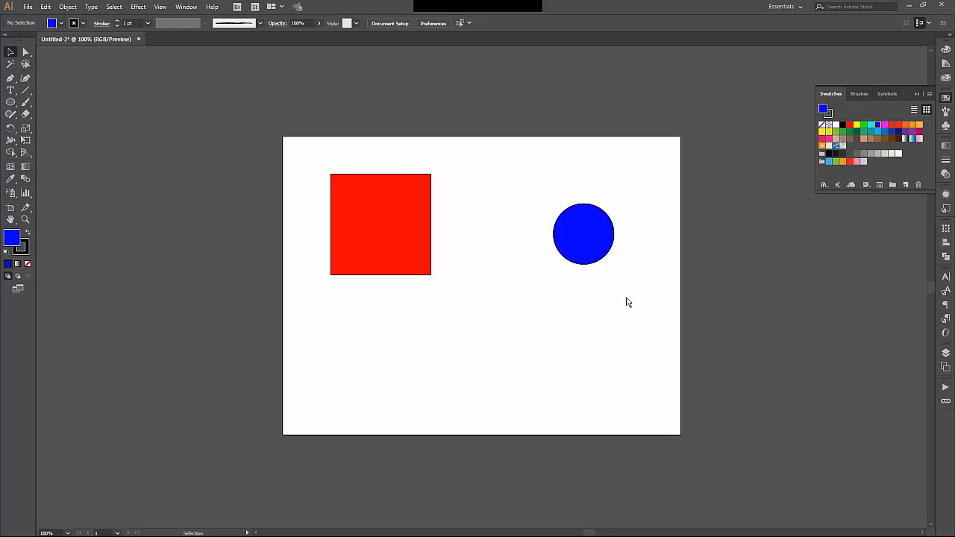
Step: Center the red square horizontally and vertically on the page using Align to Artboard
click(417, 232)
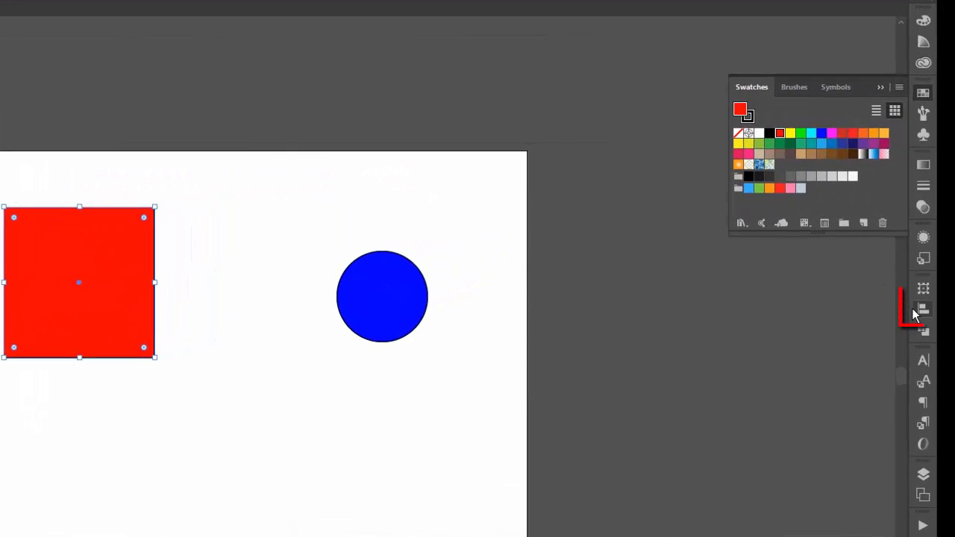
click(912, 308)
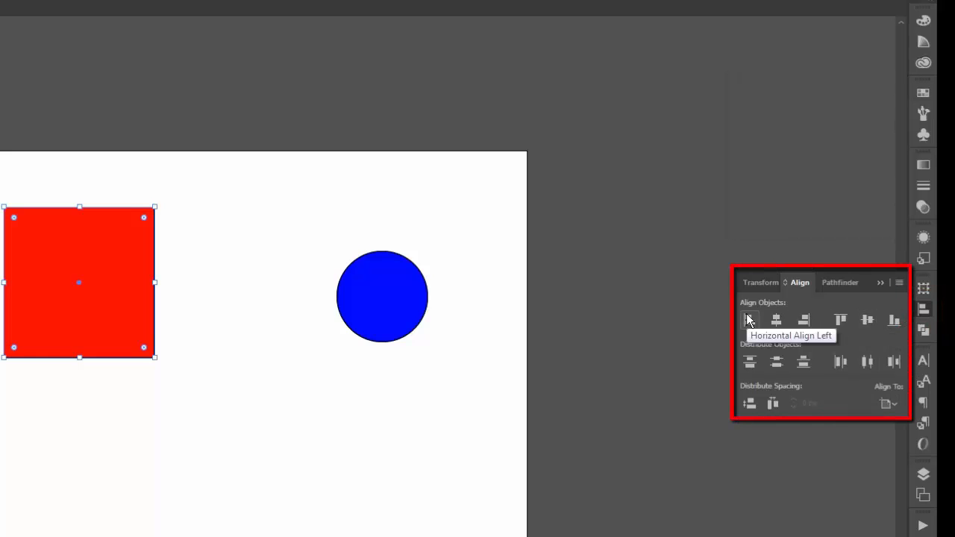
click(887, 402)
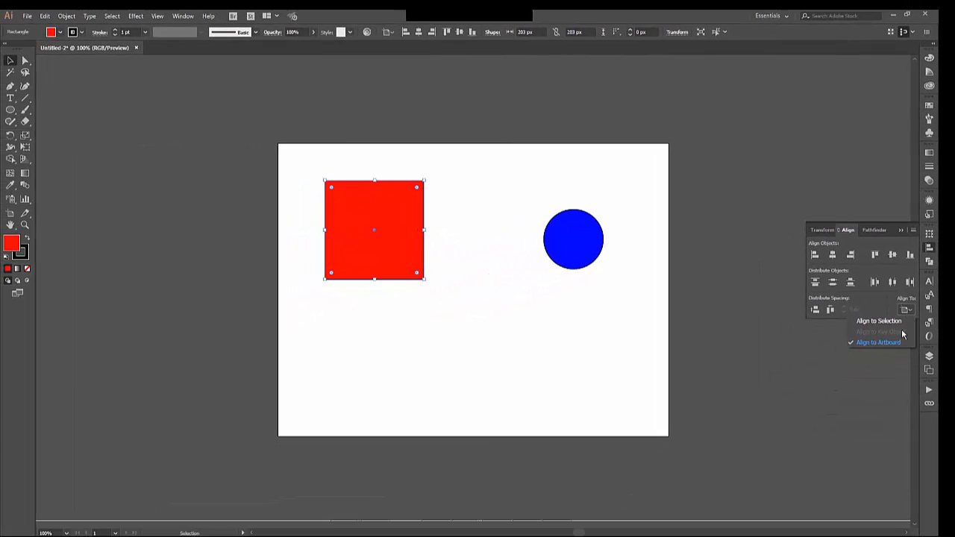
click(898, 344)
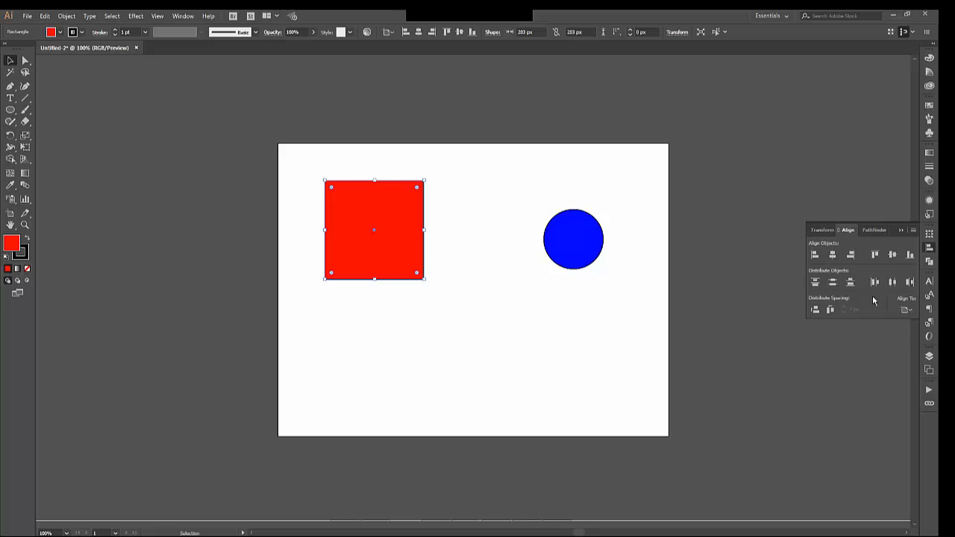
click(834, 256)
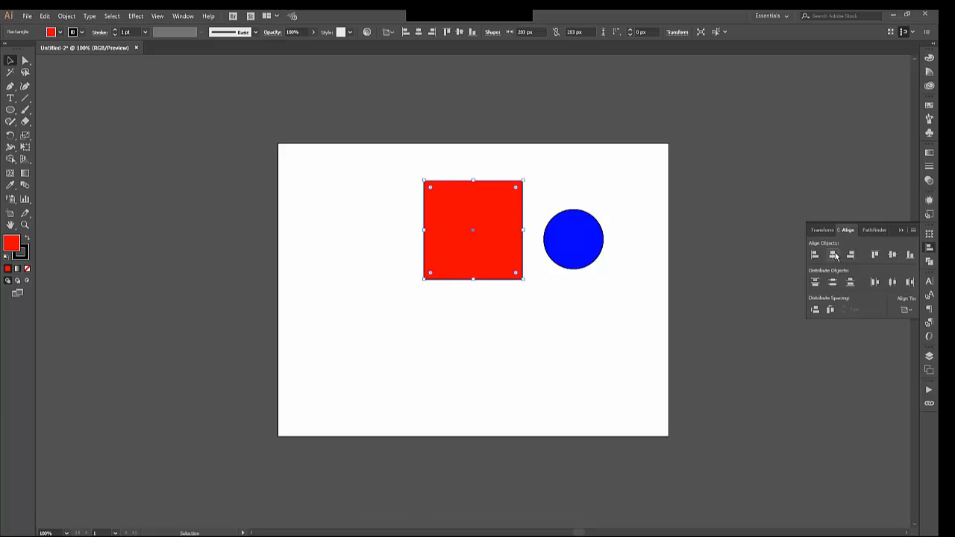
click(892, 255)
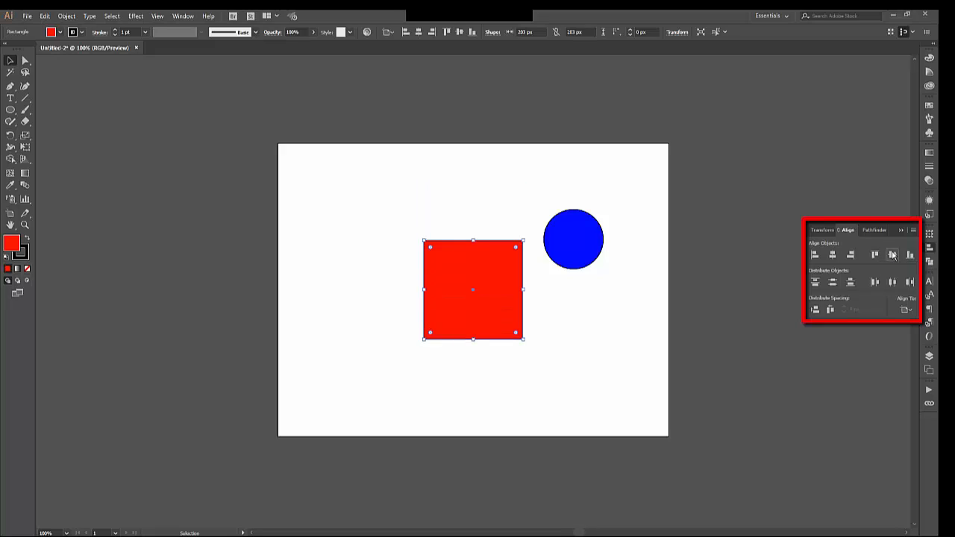
Step: Try aligning the red square to the artboard's top and left edges, and return it to the artboard's center
click(875, 255)
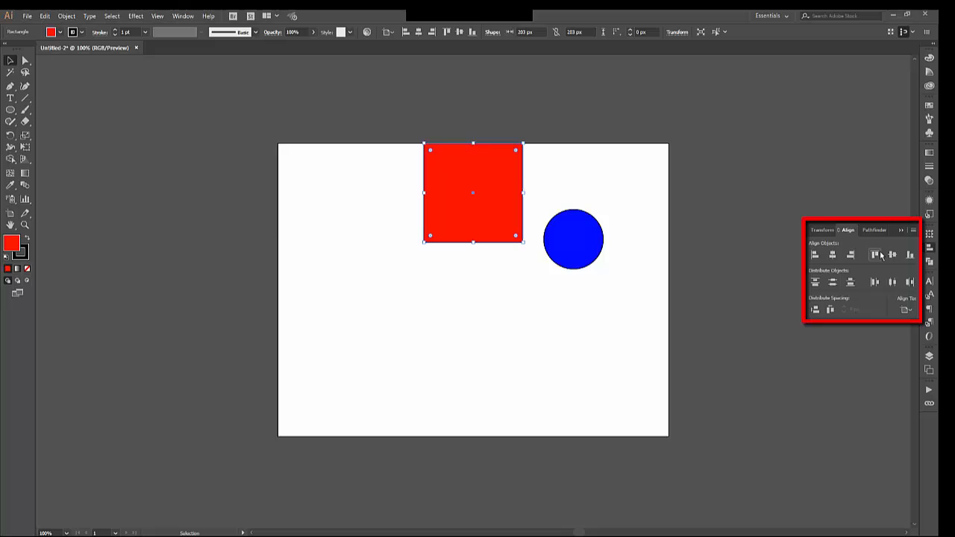
click(814, 255)
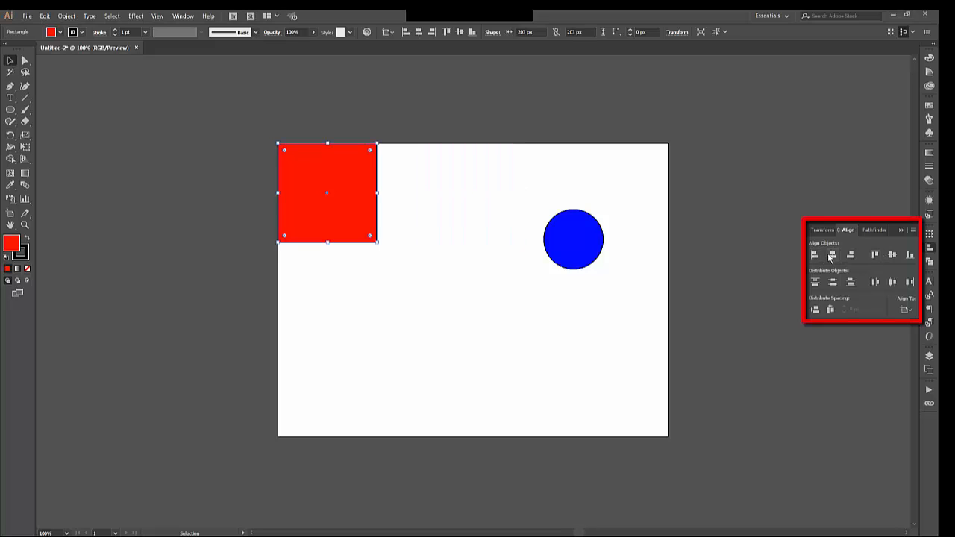
click(832, 255)
click(891, 256)
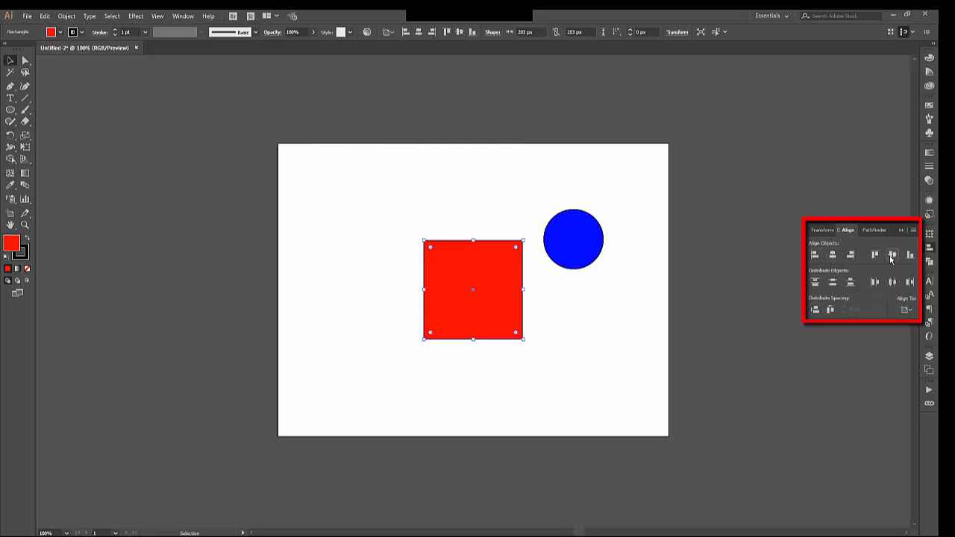
Step: Align the blue circle to the artboard's top edge and center it horizontally on the artboard
click(586, 239)
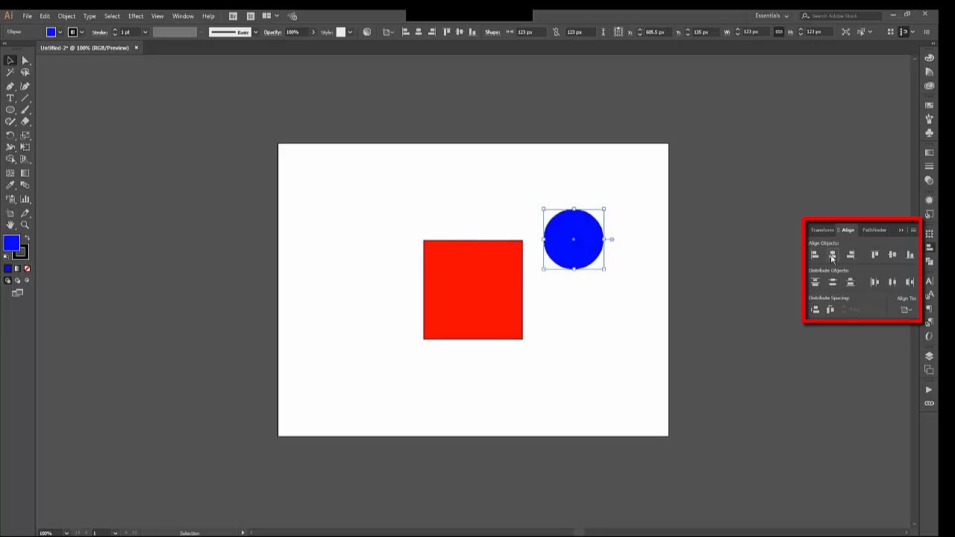
click(815, 258)
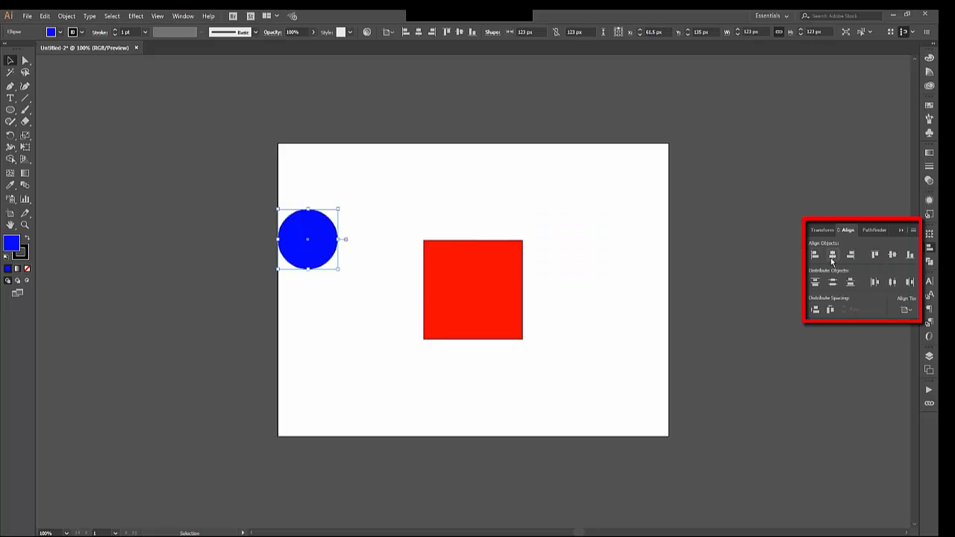
click(874, 257)
click(833, 256)
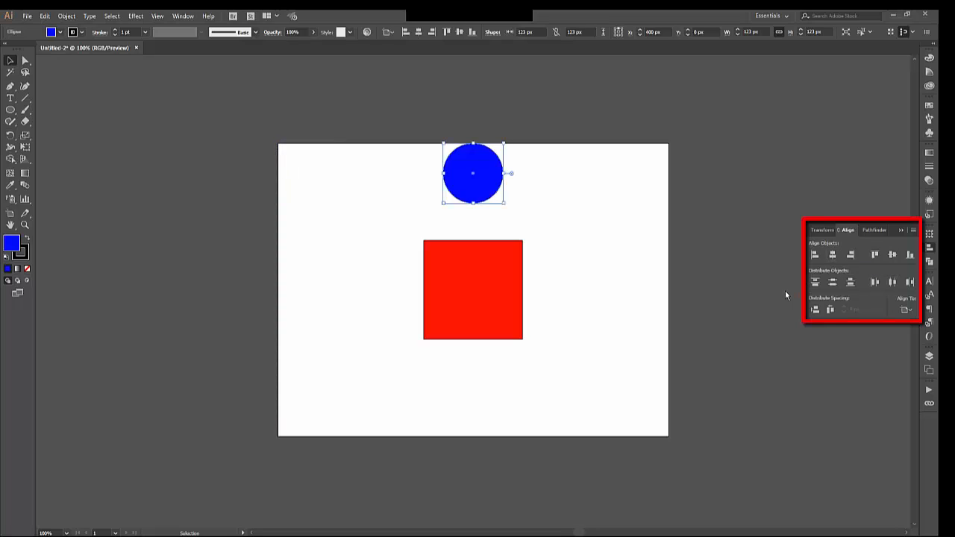
Step: Try vertically centering the blue circle and red square on each other with Align to Selection, and undo it
shift+click(520, 300)
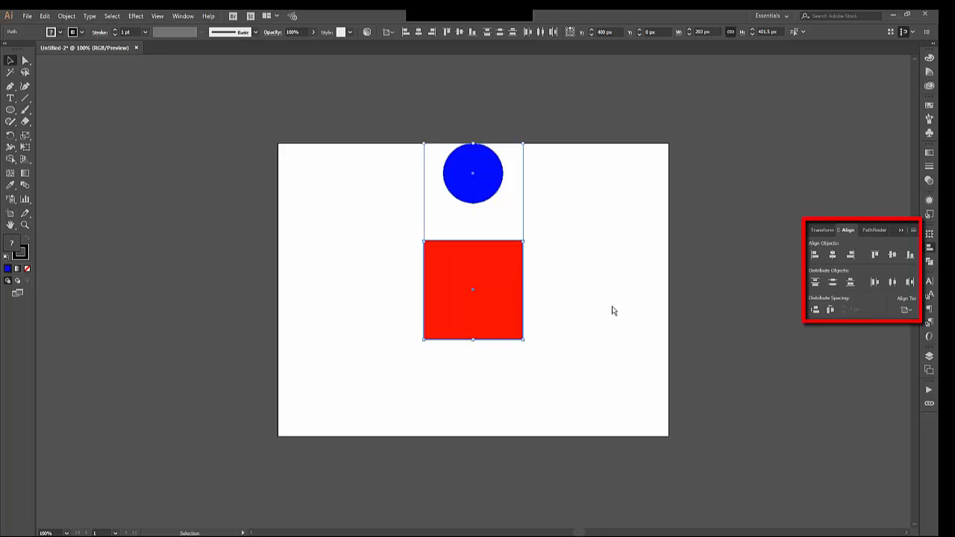
click(906, 310)
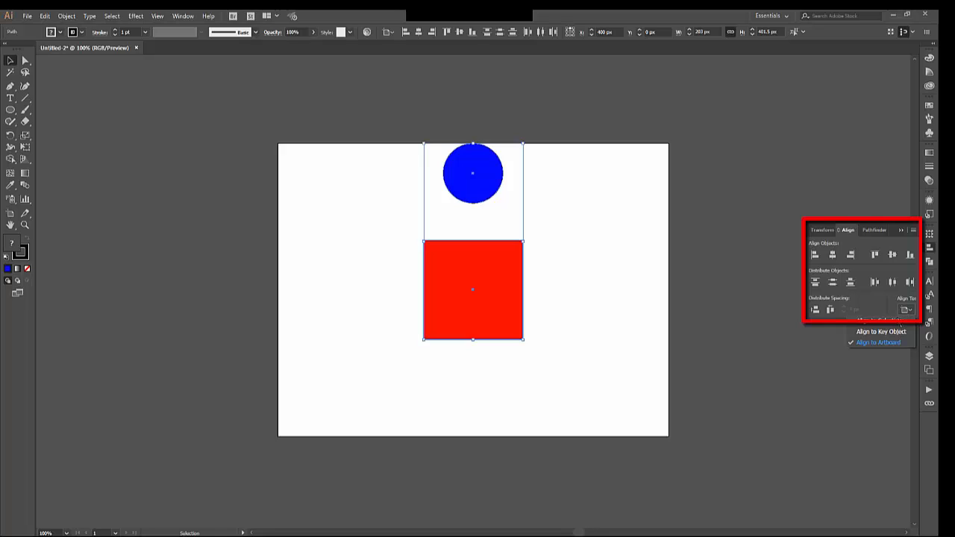
click(898, 321)
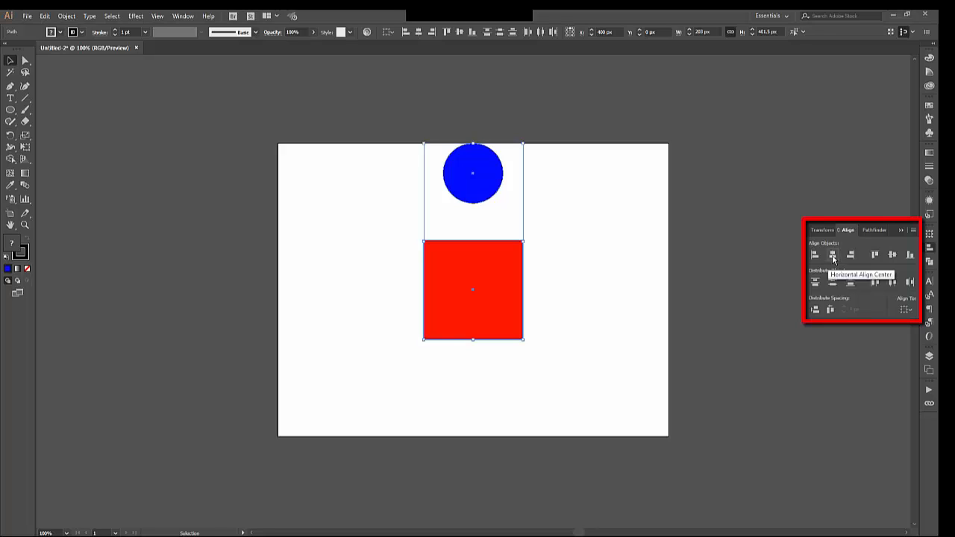
click(894, 260)
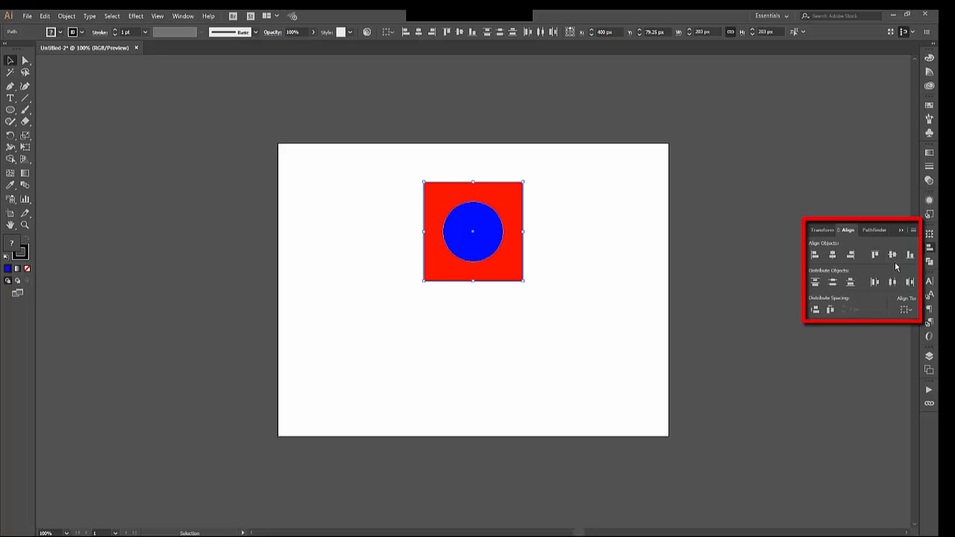
key(ctrl+z)
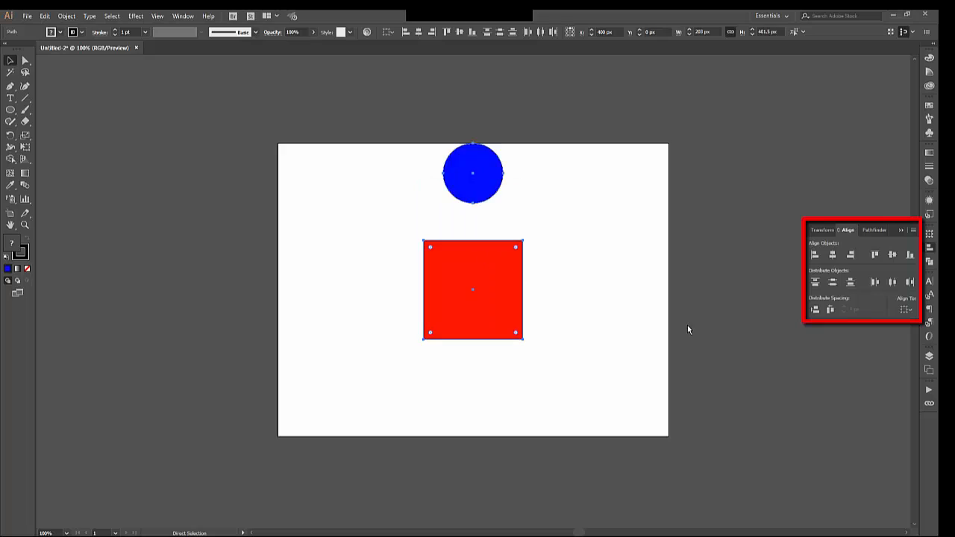
Step: Try Align to Key Object with the red square as key object, vertically centering both shapes, and undo it
click(905, 310)
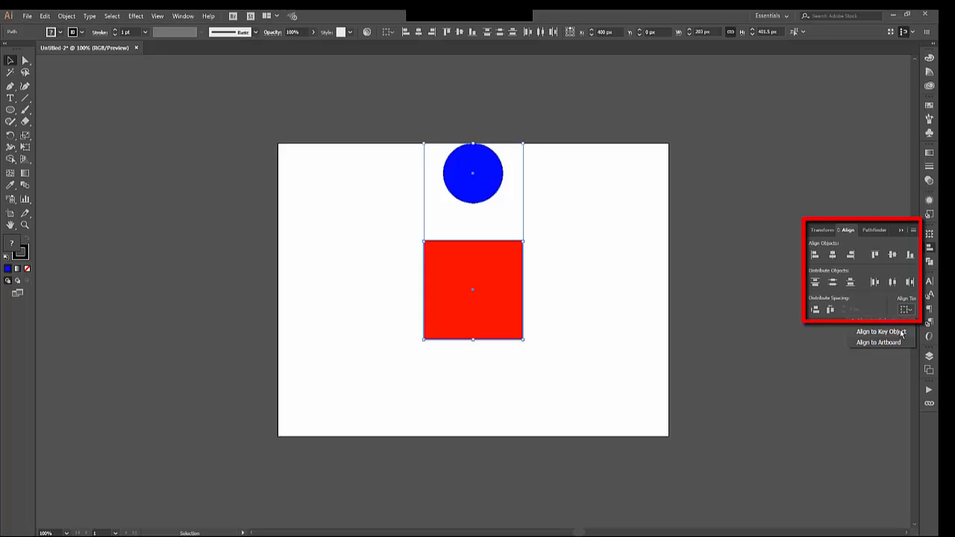
click(880, 331)
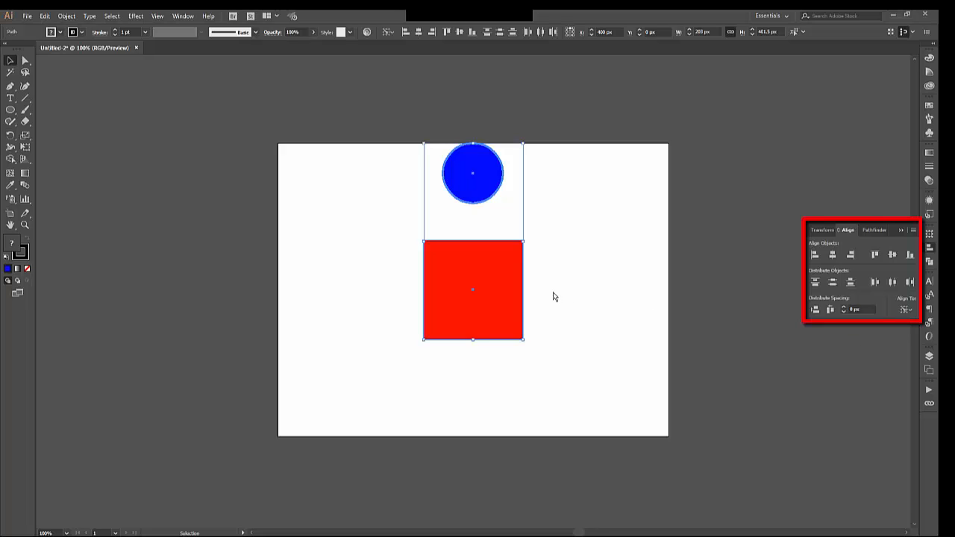
click(495, 304)
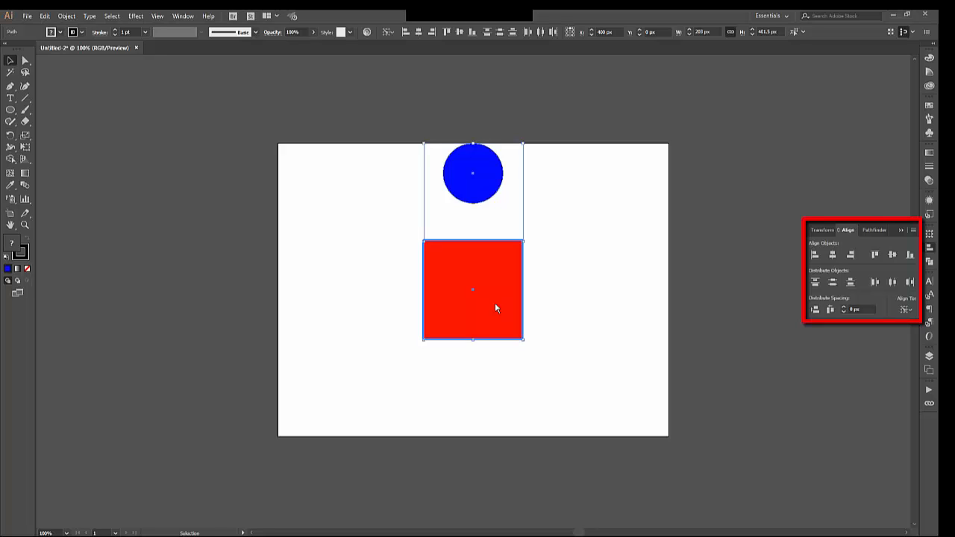
click(893, 255)
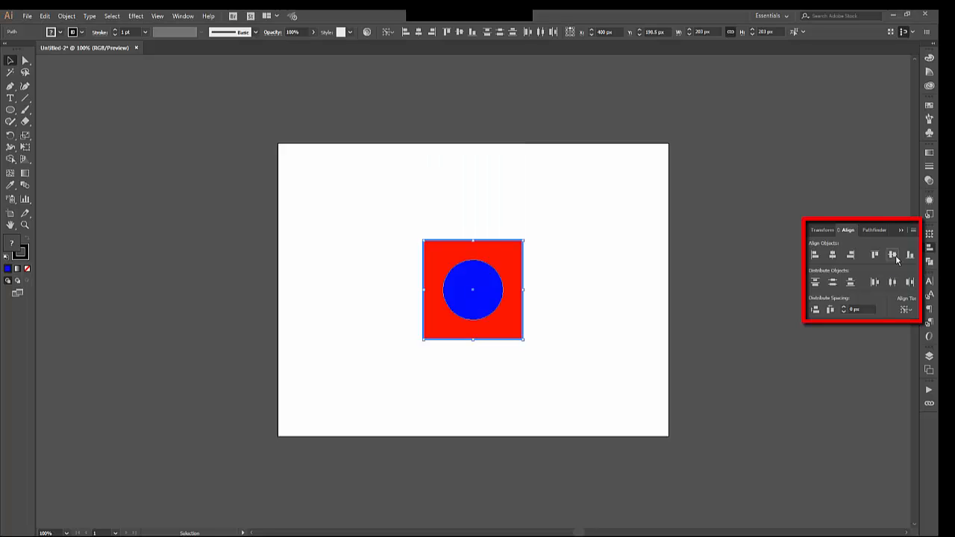
key(ctrl+z)
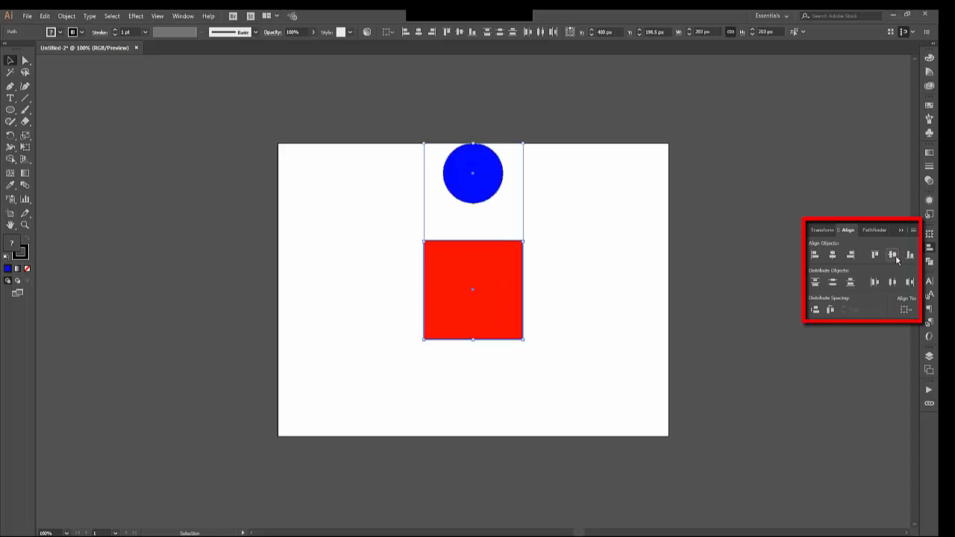
Step: Align the red square's vertical center to the blue circle as the key object, and deselect both shapes
click(906, 310)
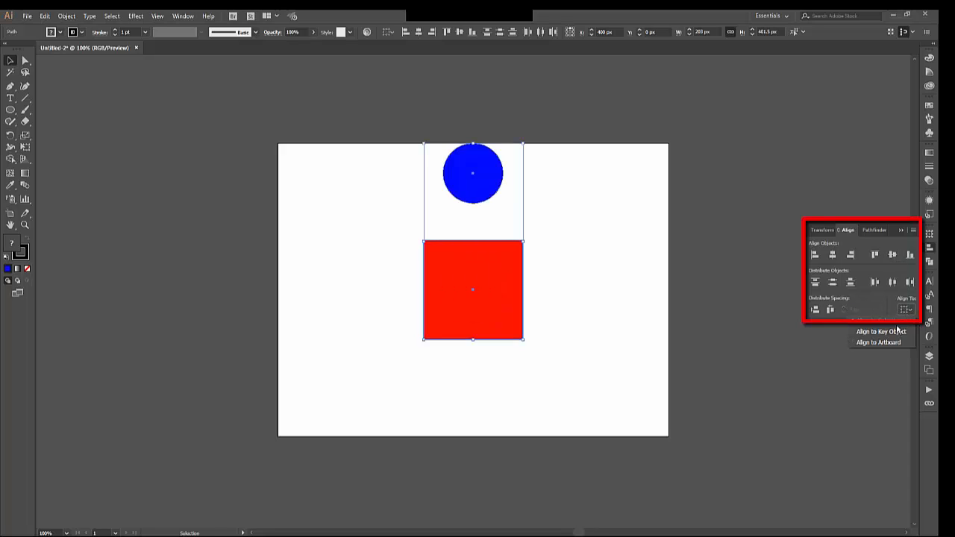
click(895, 331)
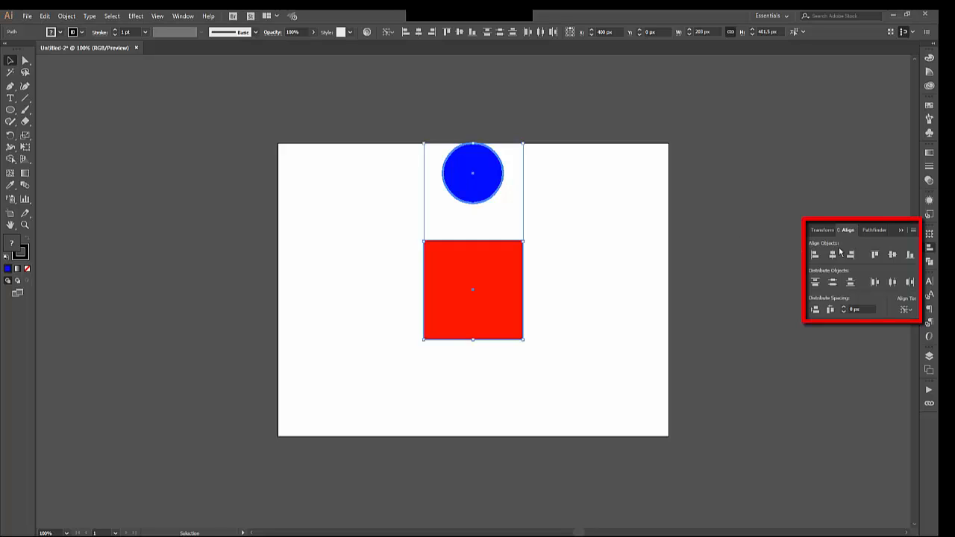
click(891, 255)
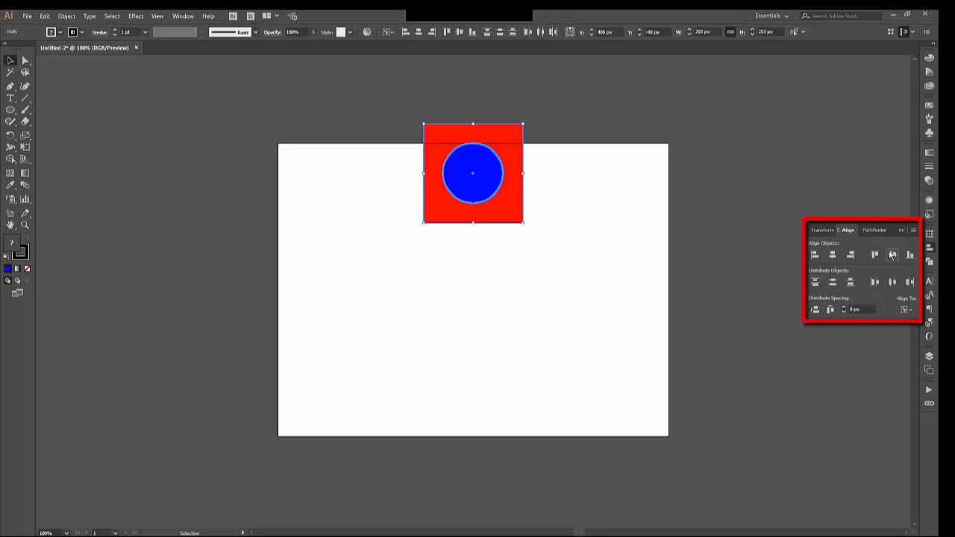
click(520, 256)
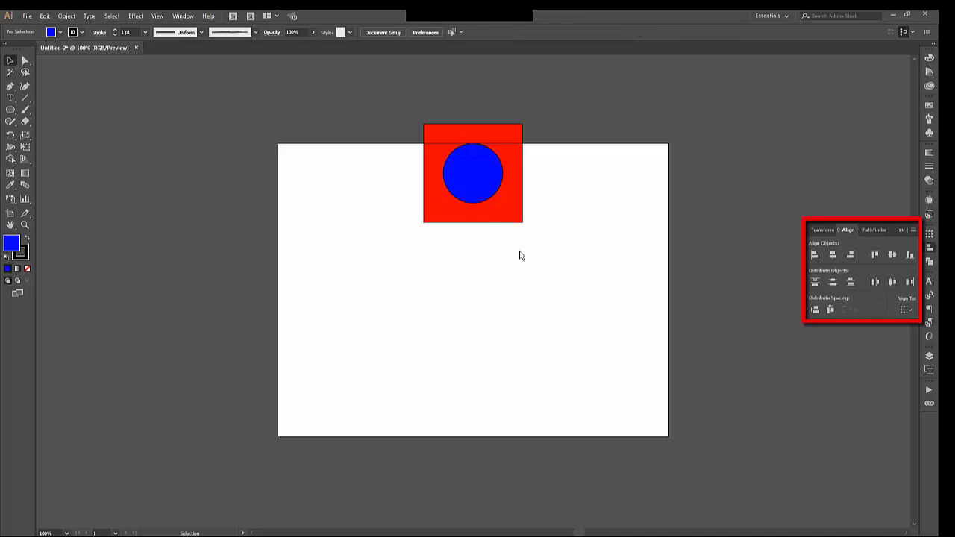
Step: Select the square and circle together and center them vertically using Align to Artboard
drag(567, 275, 482, 182)
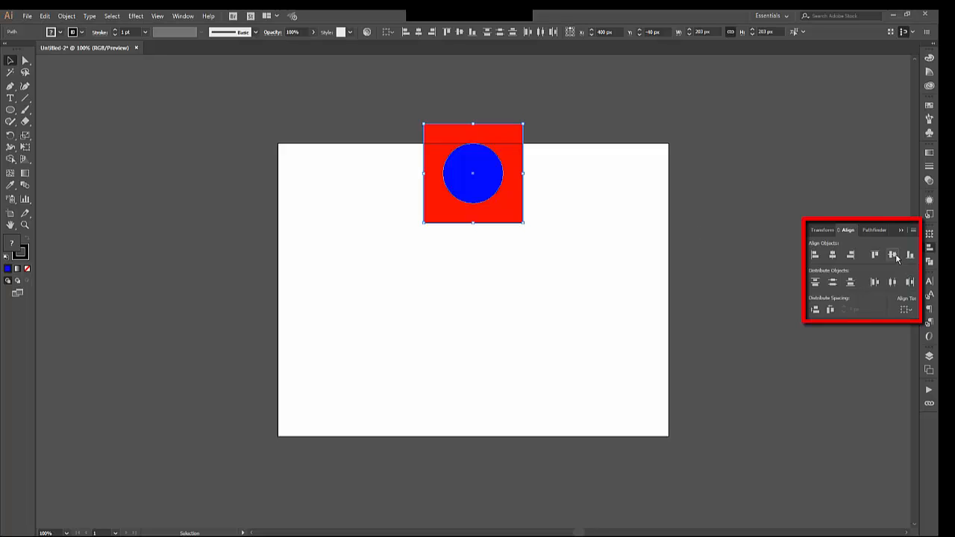
click(906, 309)
click(890, 341)
click(893, 255)
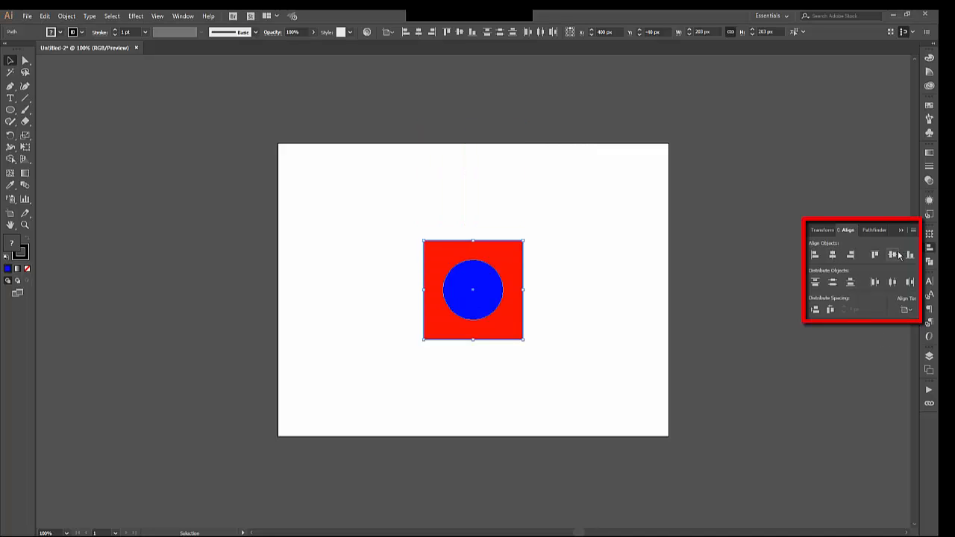
Step: Move only the blue circle to the right so it straddles the red square's right edge, at X about 502.5 px
click(585, 361)
drag(486, 299, 537, 300)
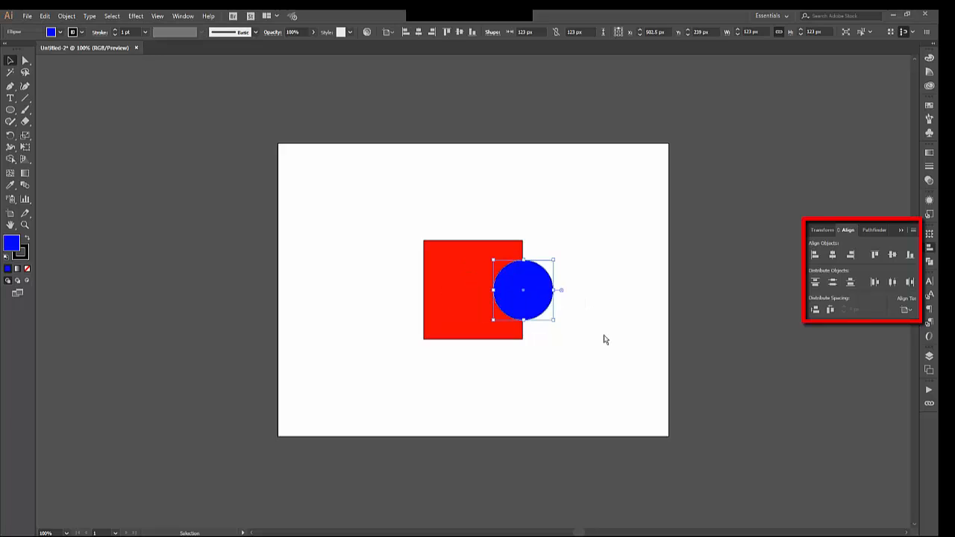
Step: Select the red square and blue circle together and display the Pathfinder options
click(604, 339)
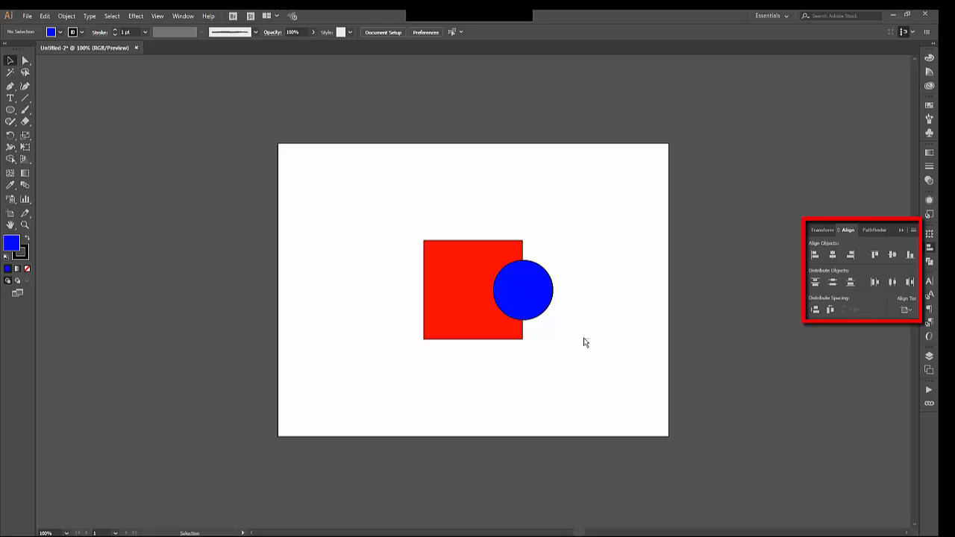
drag(589, 339, 450, 243)
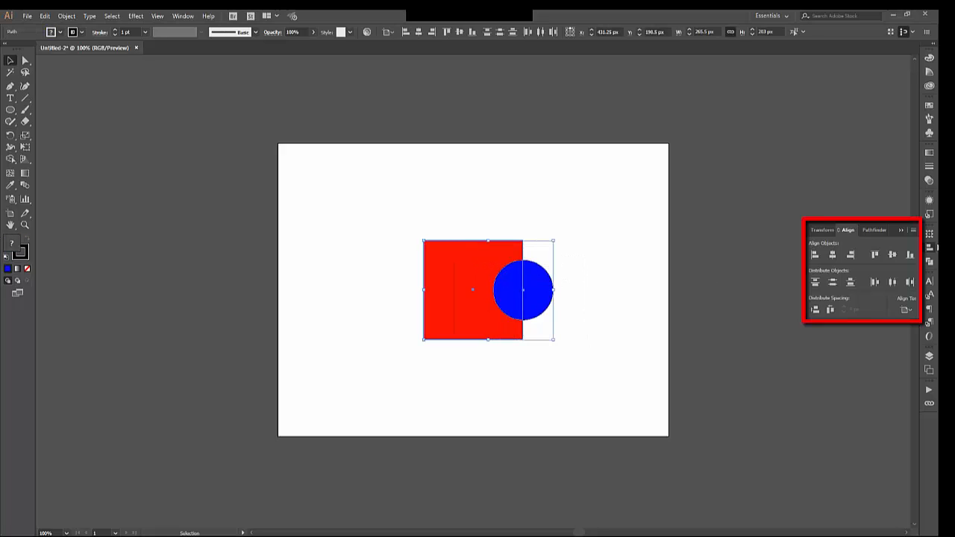
click(929, 263)
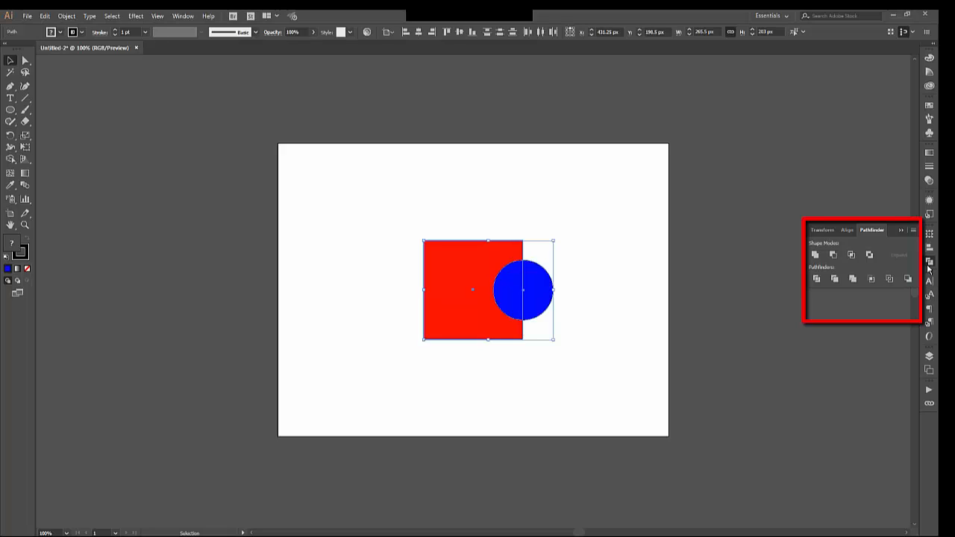
Step: Try Pathfinder's Minus Front and Unite modes on the overlapping square and circle, undoing each one
click(834, 255)
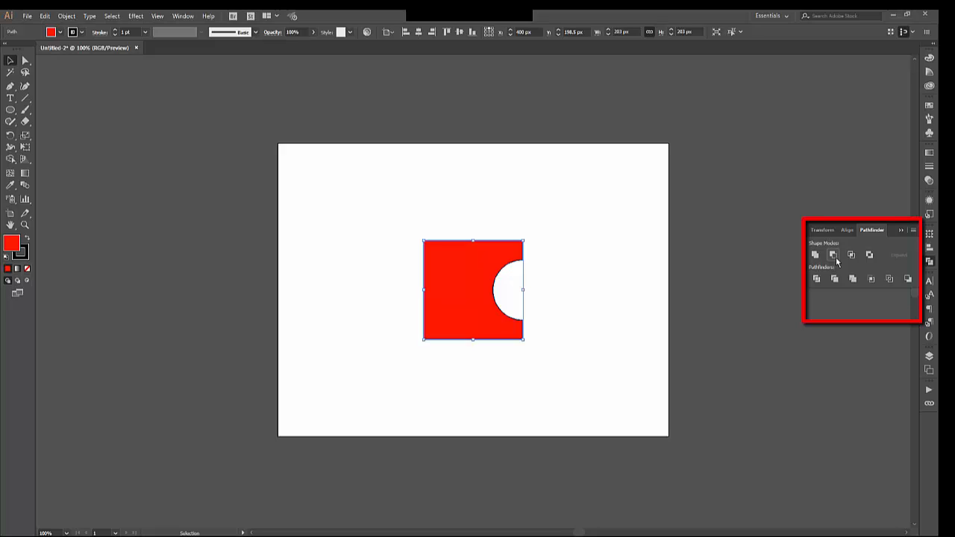
click(598, 364)
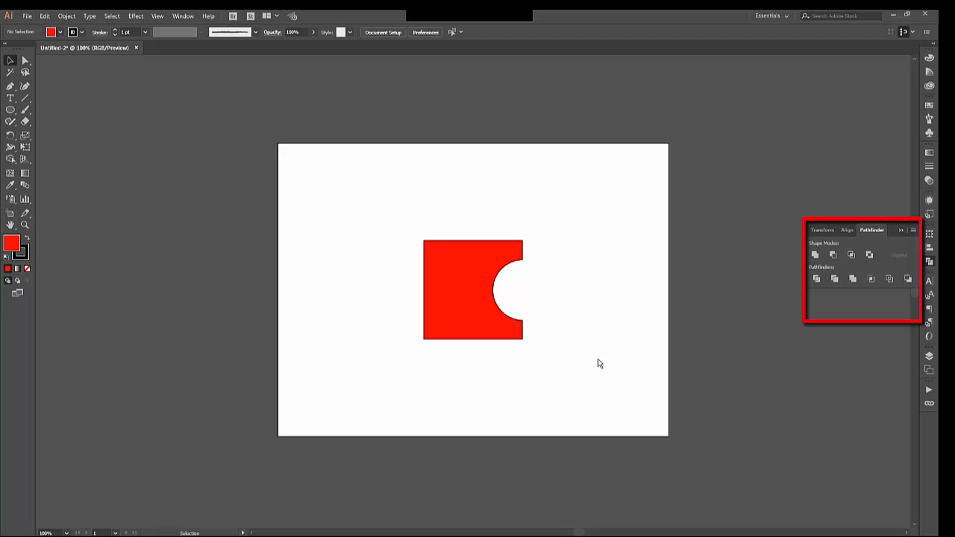
key(ctrl+z)
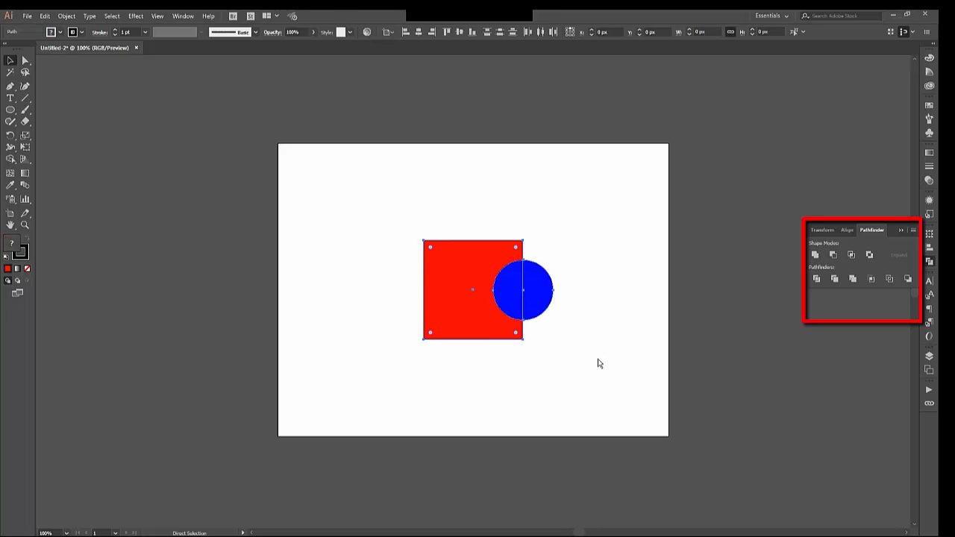
click(814, 256)
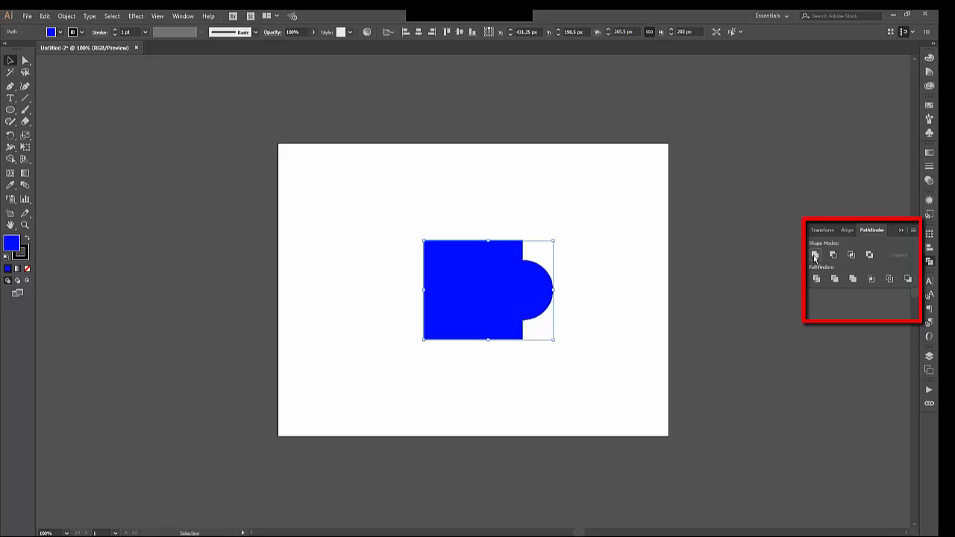
key(ctrl+z)
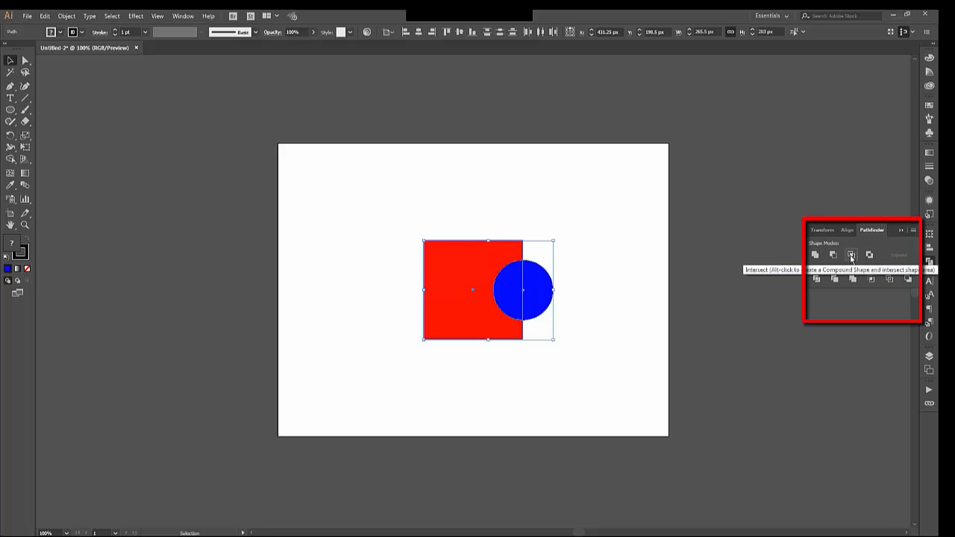
Step: Divide the overlapping square and circle with Pathfinder, ungroup the resulting pieces and deselect them
click(817, 279)
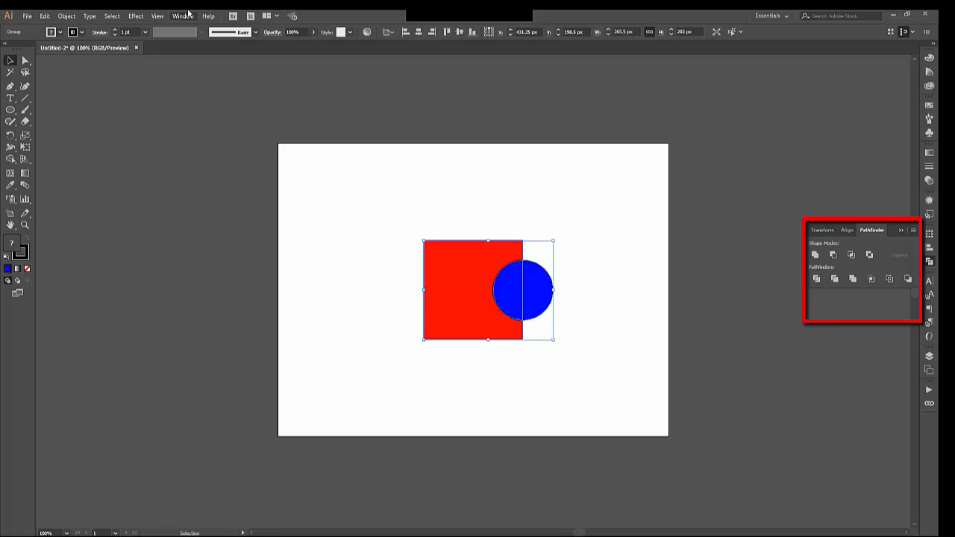
click(70, 15)
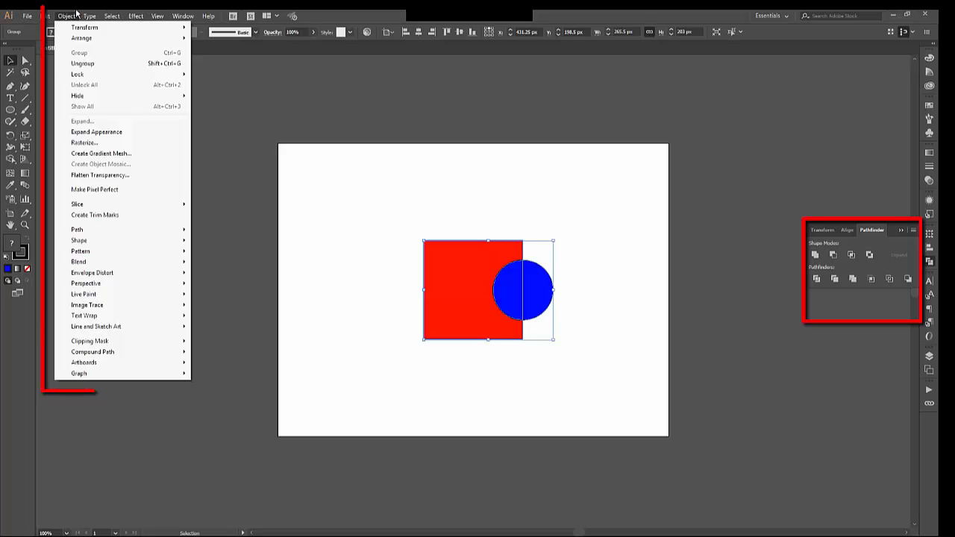
click(88, 65)
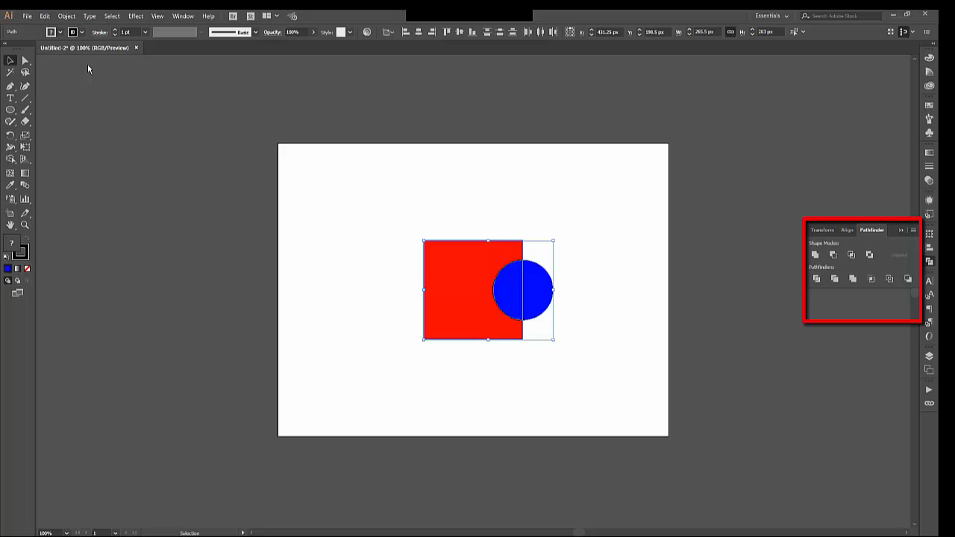
click(397, 232)
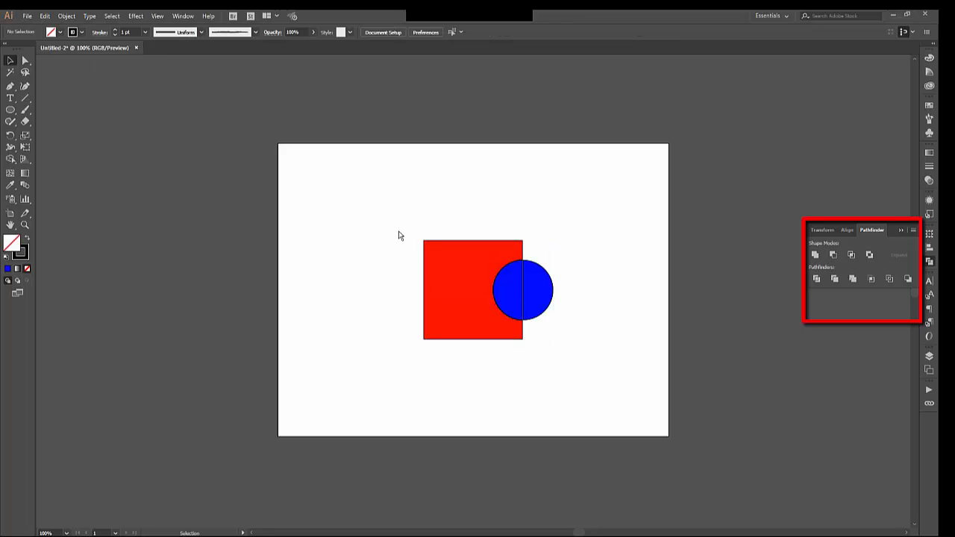
Step: Move the red piece horizontally to the left, away from the blue halves, to X about 129.5 px
click(473, 299)
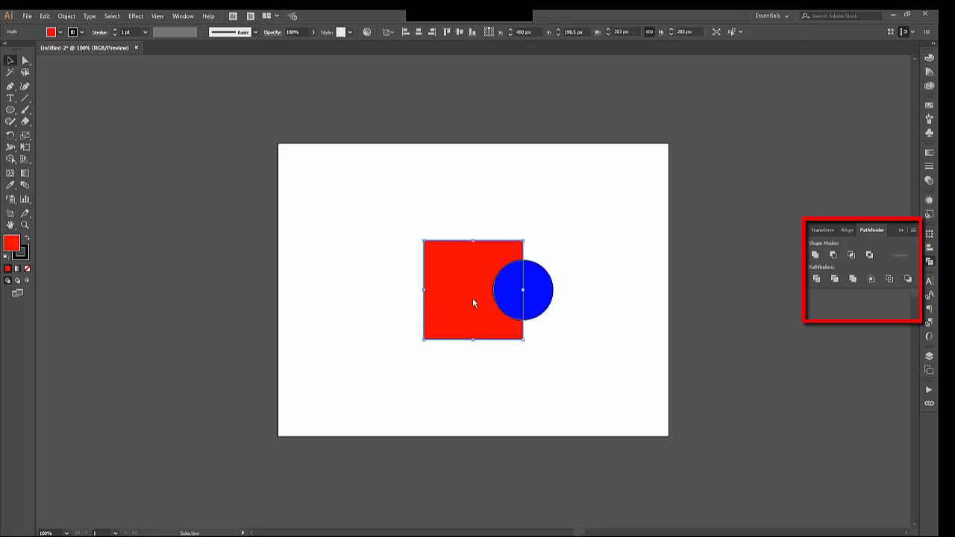
drag(472, 298, 340, 298)
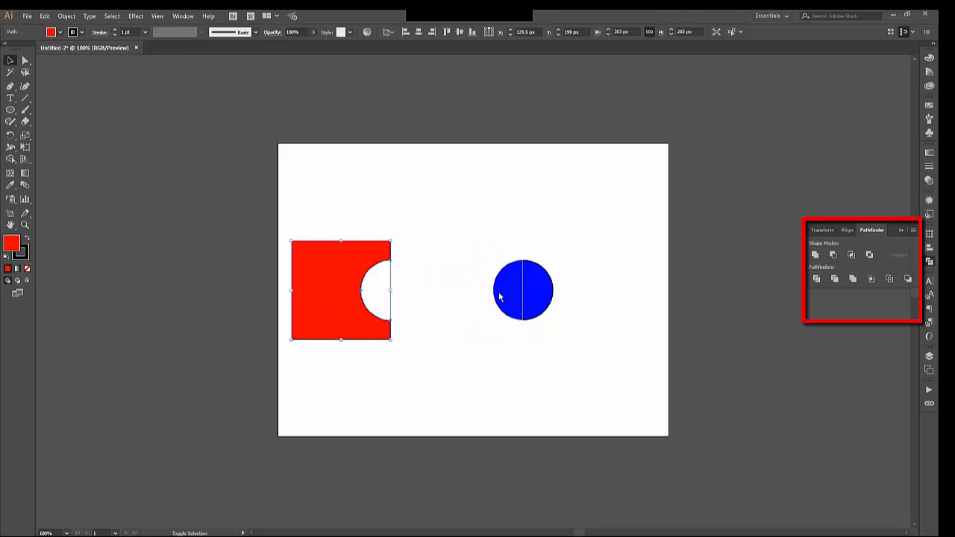
drag(499, 293, 447, 293)
key(ctrl+z)
click(488, 359)
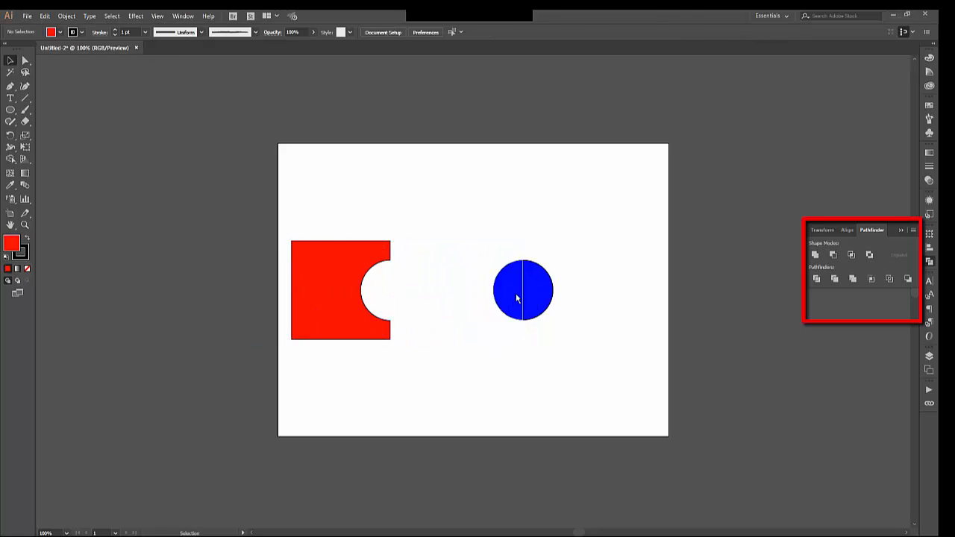
Step: Move the left blue half-circle horizontally to roughly midway between the red piece and the right half, and leave everything deselected
click(515, 298)
drag(507, 301, 460, 298)
click(497, 416)
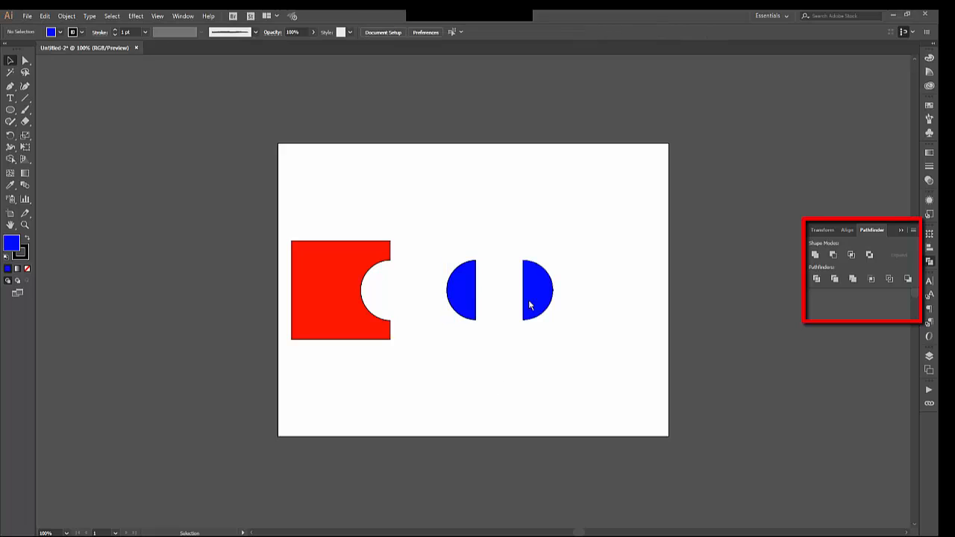
click(533, 288)
click(549, 354)
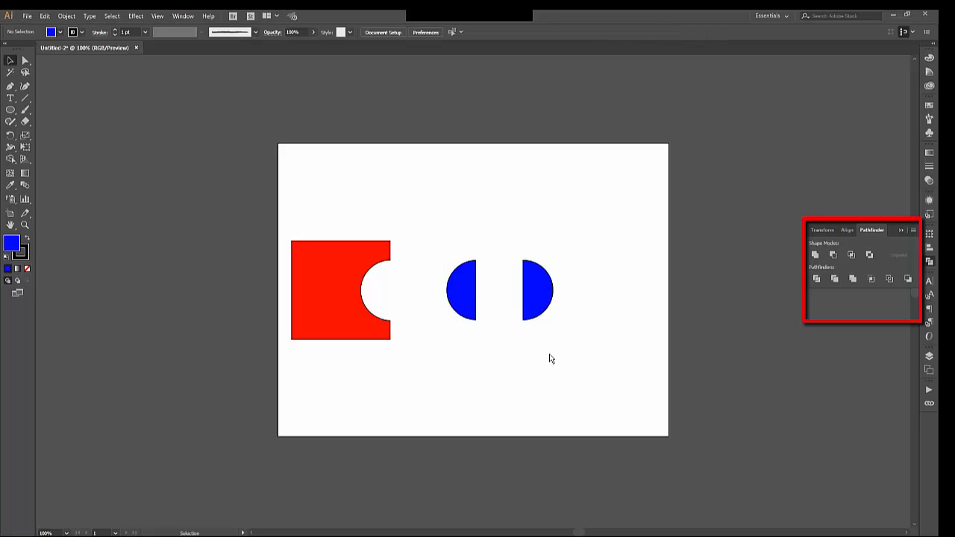